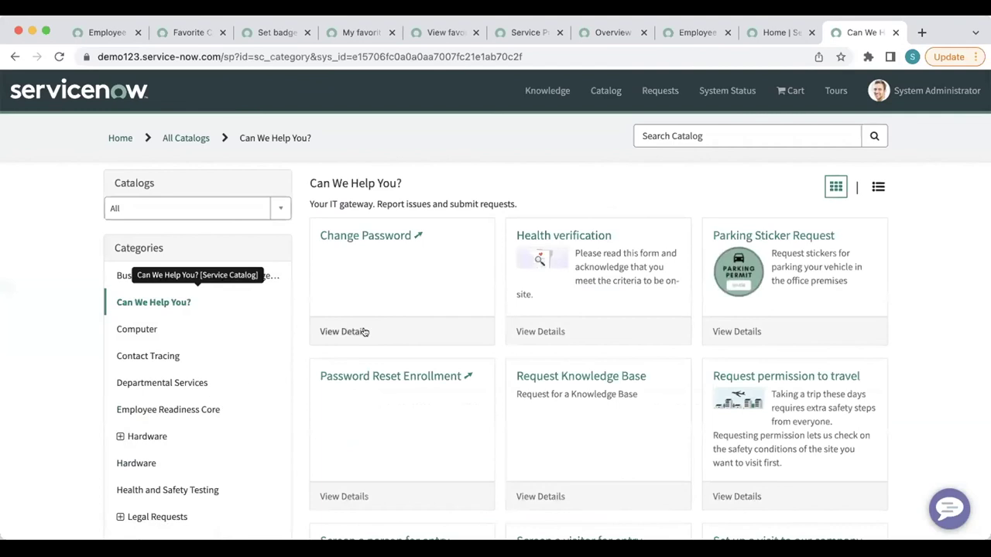
- Look through the catalog items in the Can We Help You? category
scroll(408, 382, "down", 1)
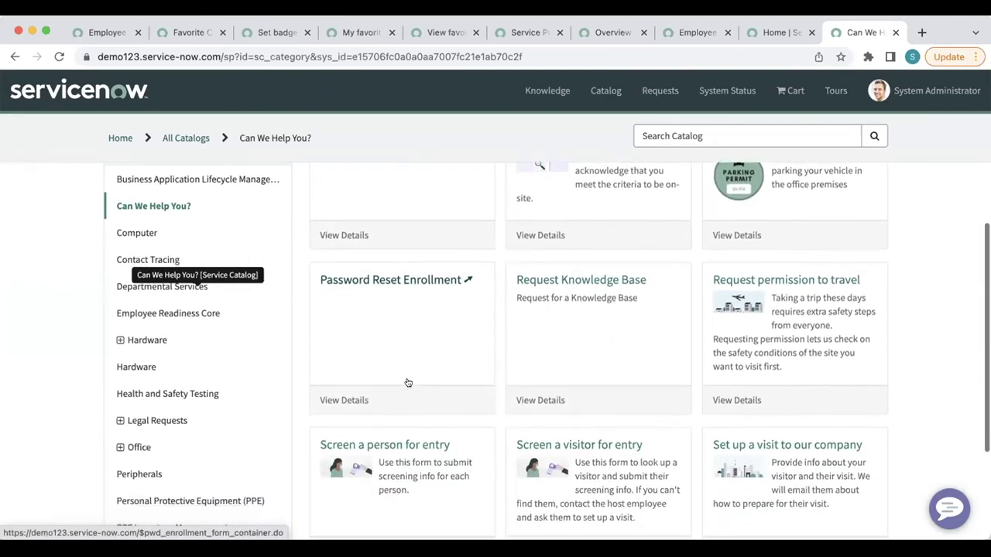
scroll(408, 380, "down", 2)
scroll(443, 377, "down", 1)
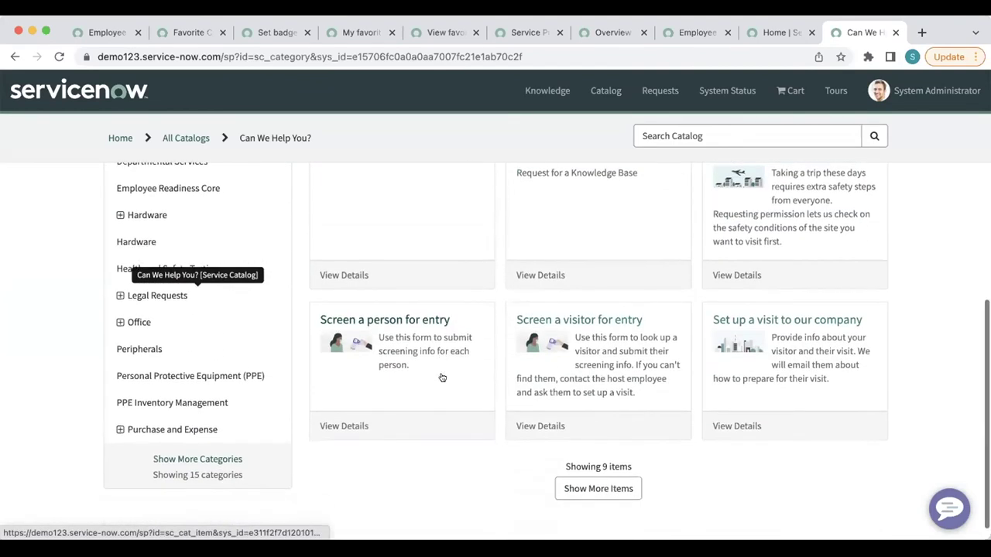
scroll(442, 377, "up", 3)
scroll(442, 377, "up", 1)
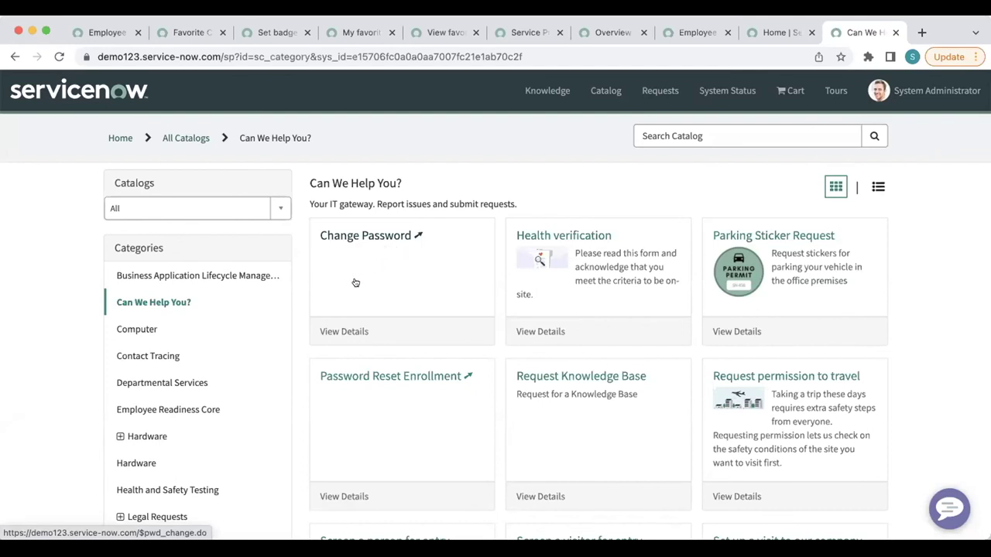
scroll(393, 257, "down", 1)
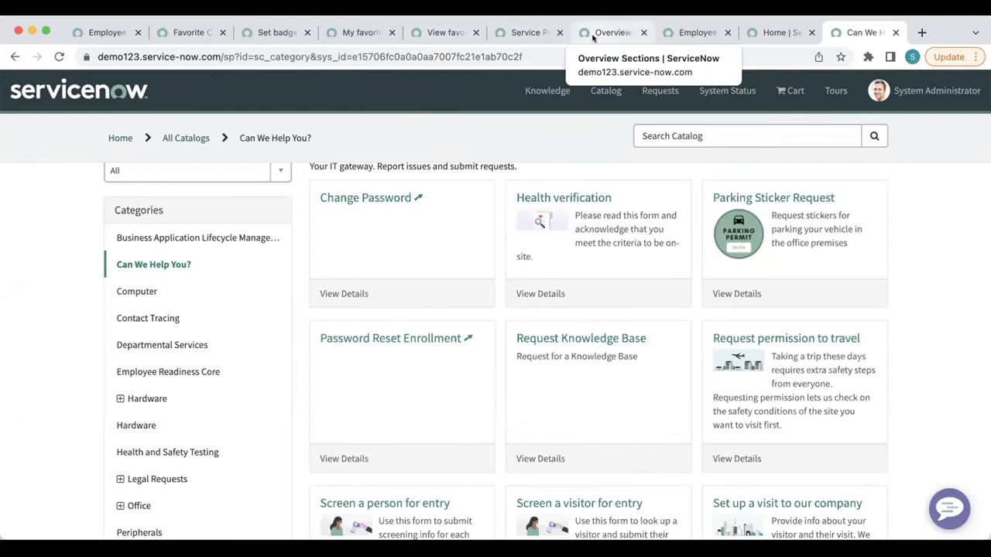
- Return to the Favorite Content Types browser page and find "content tax" in the application navigator to open the Taxonomies list
left_click(439, 33)
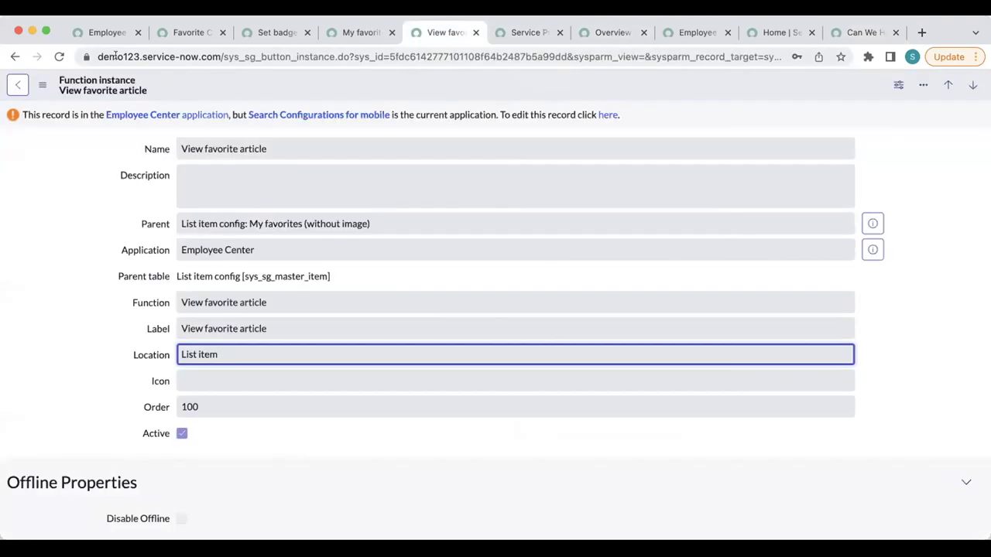
left_click(162, 32)
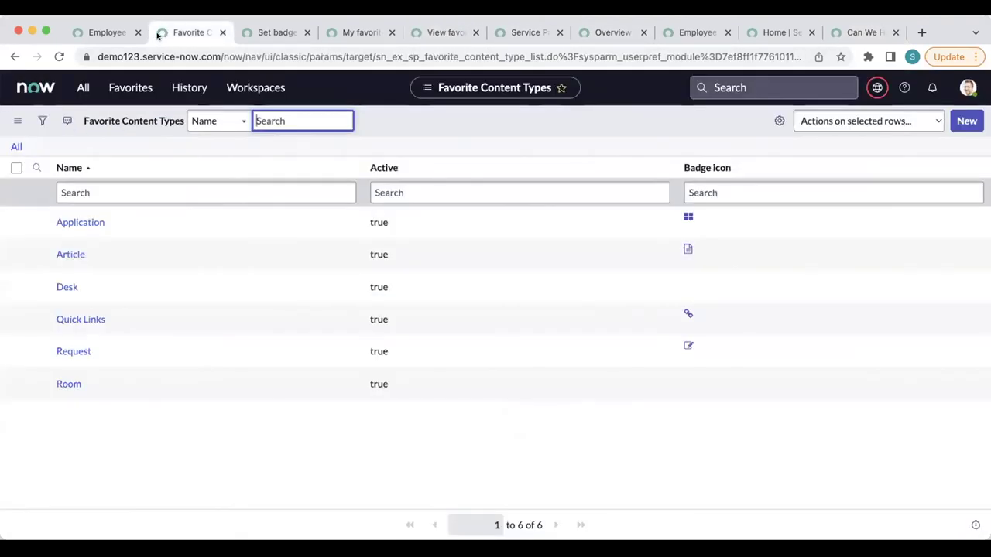
left_click(82, 88)
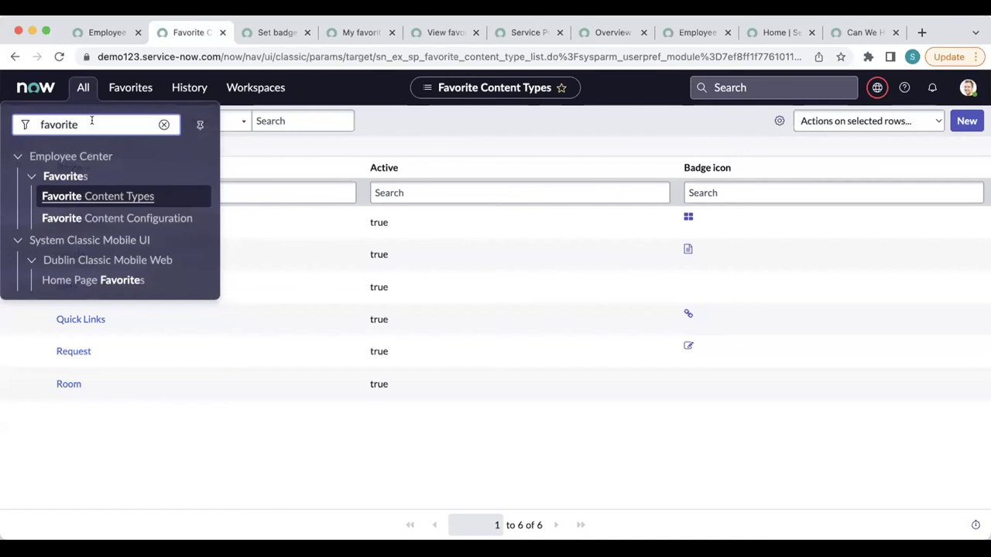
double_click(91, 122)
type("content tax")
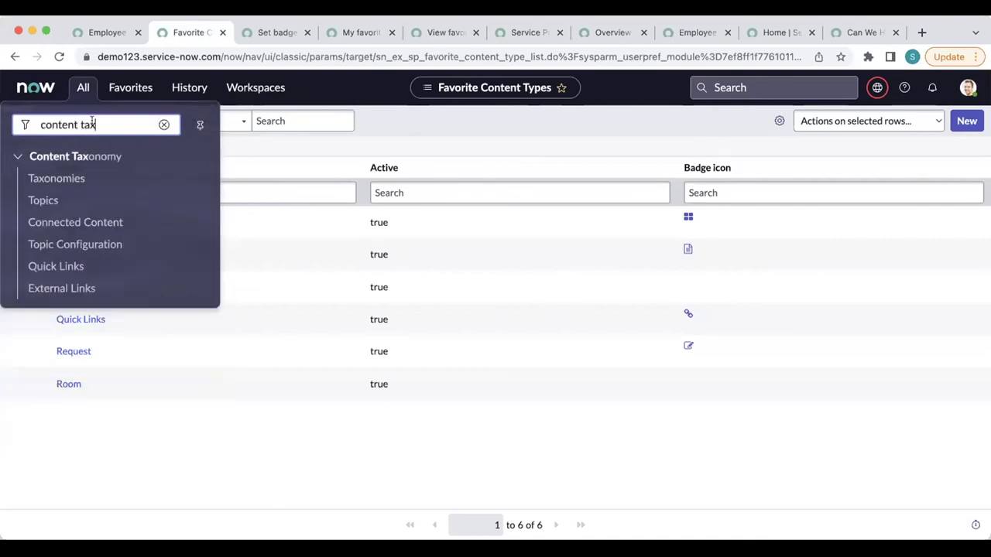
left_click(43, 182)
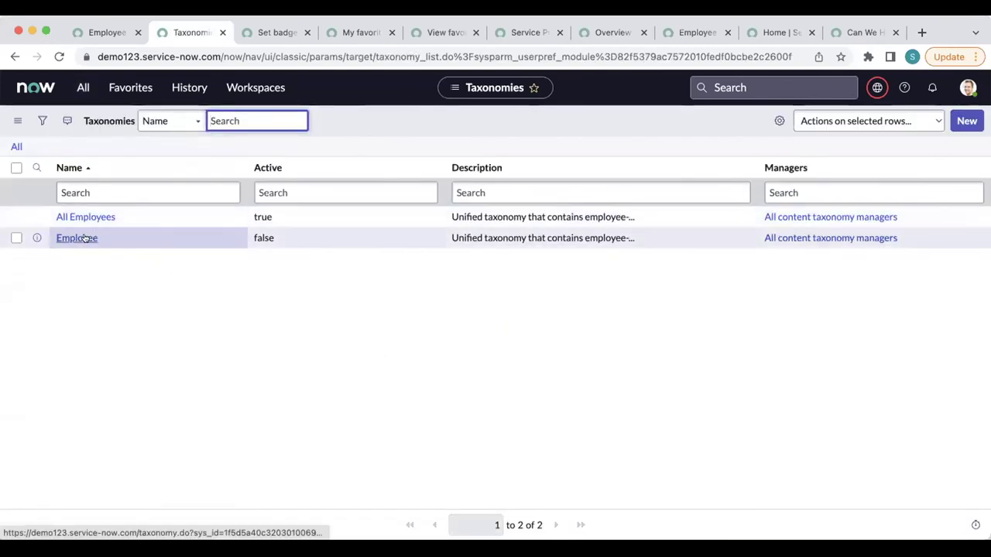
- Open the Employee taxonomy record and review its child topics
left_click(85, 239)
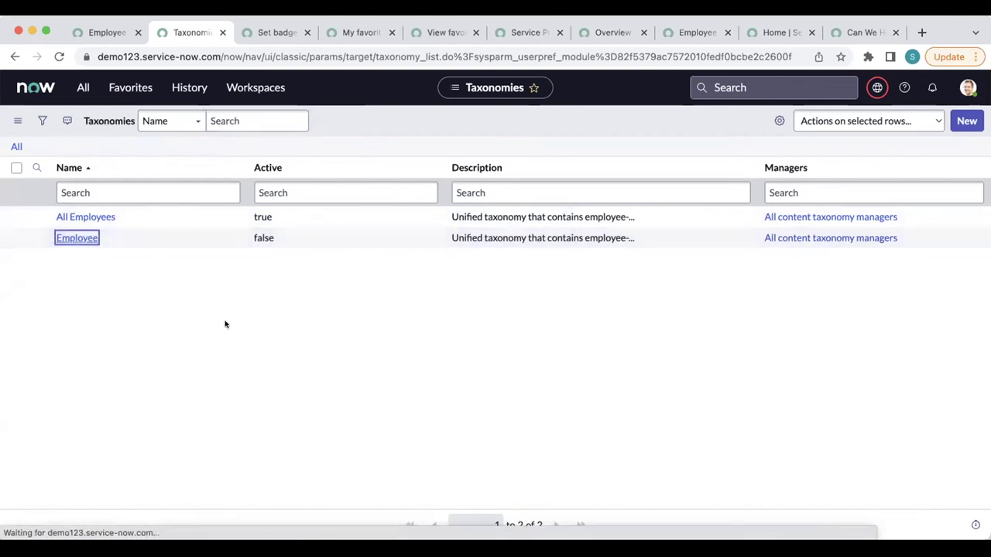
scroll(192, 308, "down", 2)
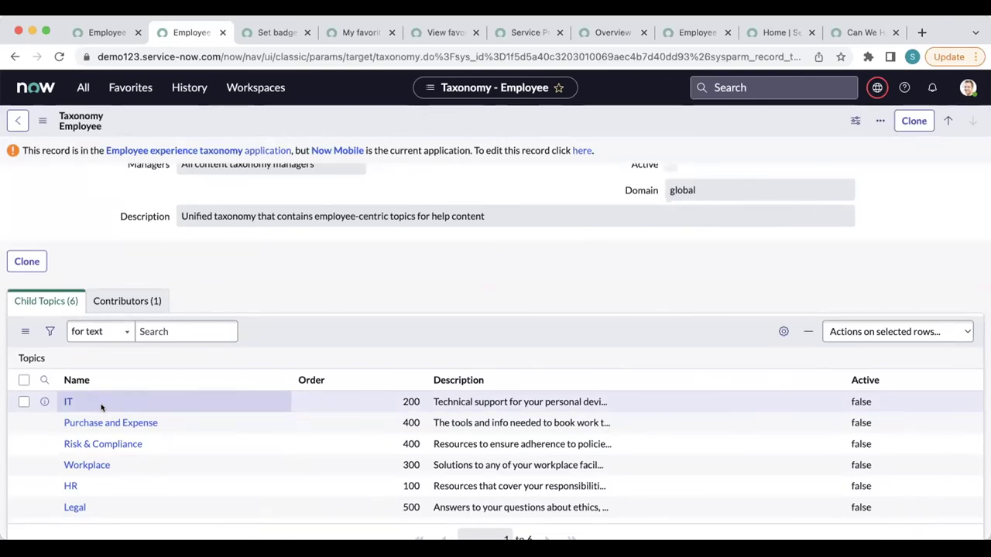
scroll(101, 408, "up", 2)
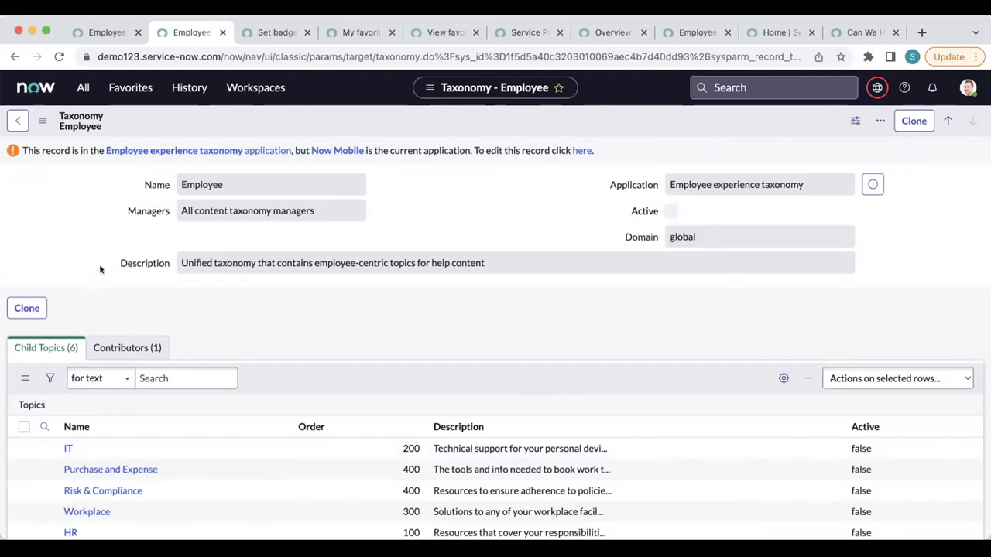
- Search the application navigator for "portals" and open the Service Portal list of portals
left_click(82, 90)
left_click_drag(102, 126, 11, 117)
type("po")
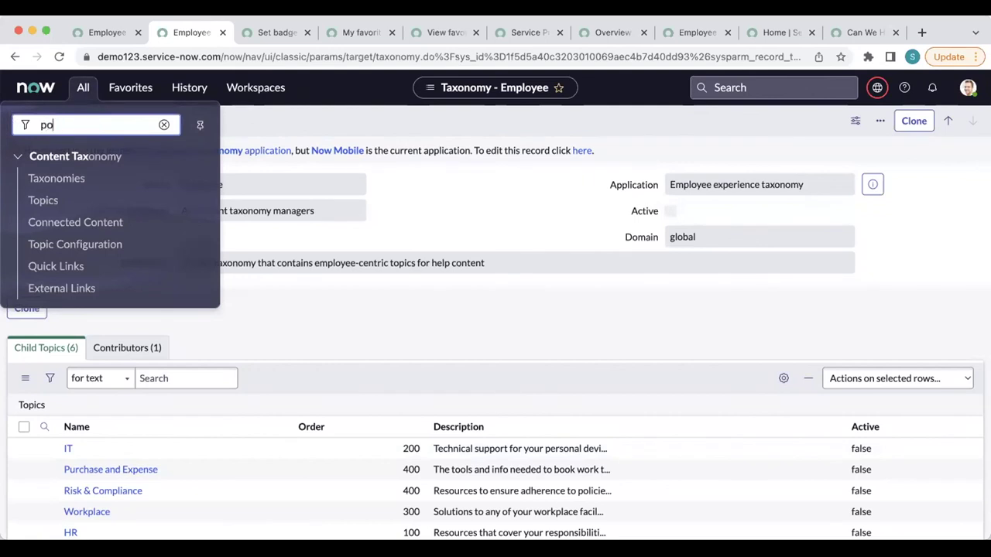
type("rtal")
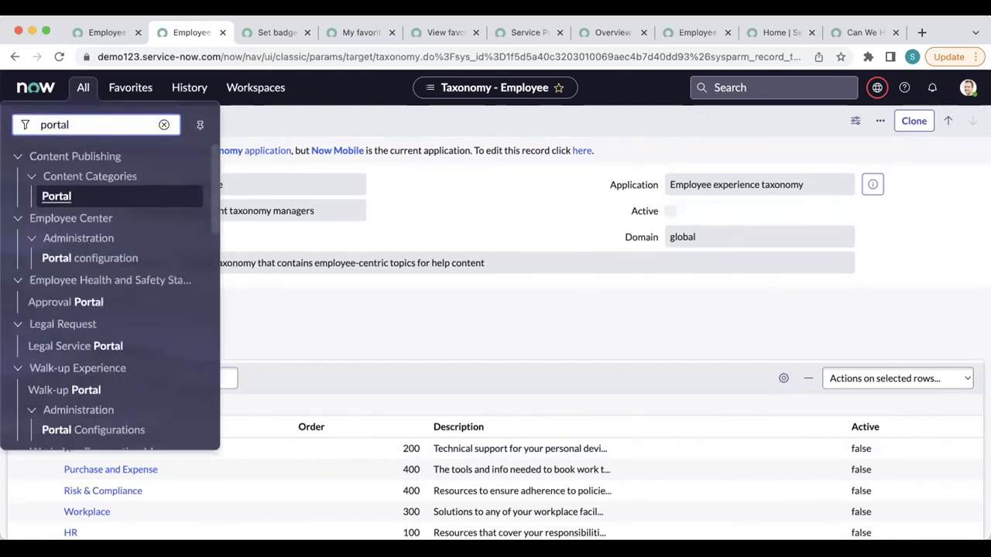
type("s")
left_click(46, 177)
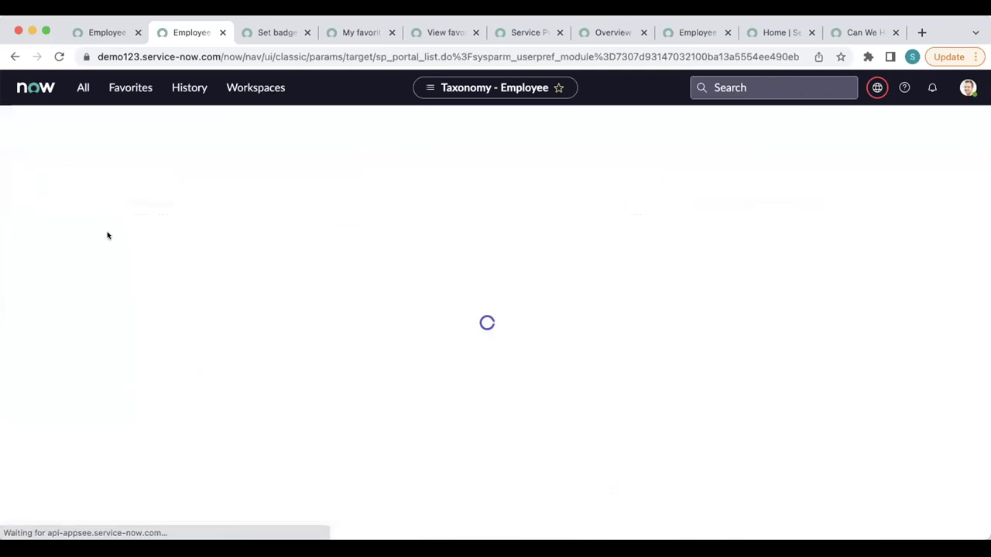
- Open the Employee Center portal record and show its associated taxonomies
scroll(93, 364, "down", 1)
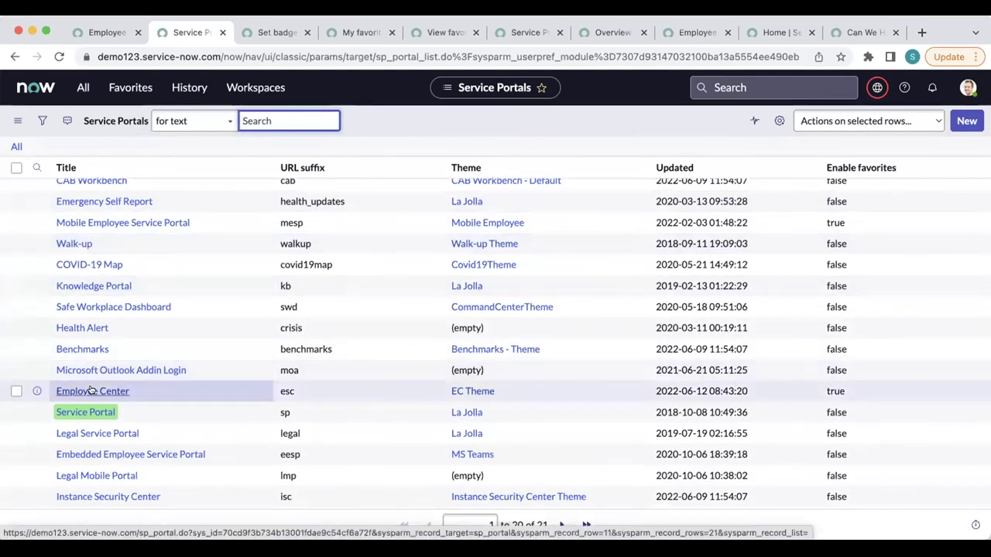
left_click(92, 391)
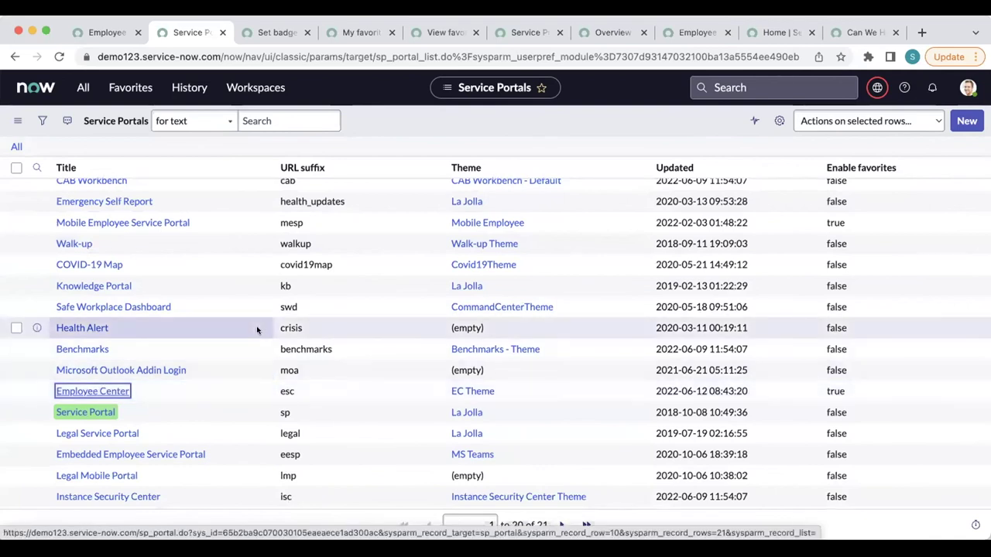
scroll(257, 329, "down", 5)
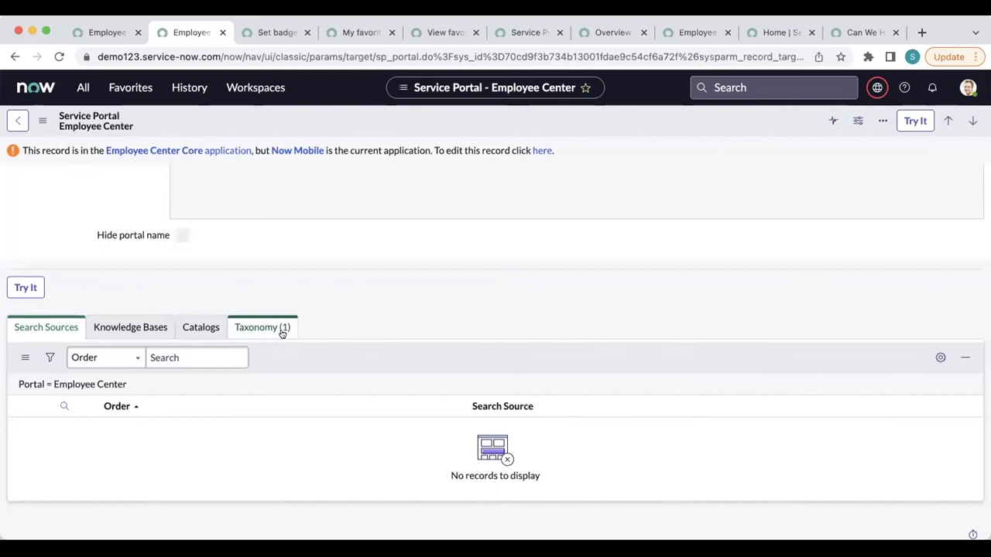
left_click(282, 329)
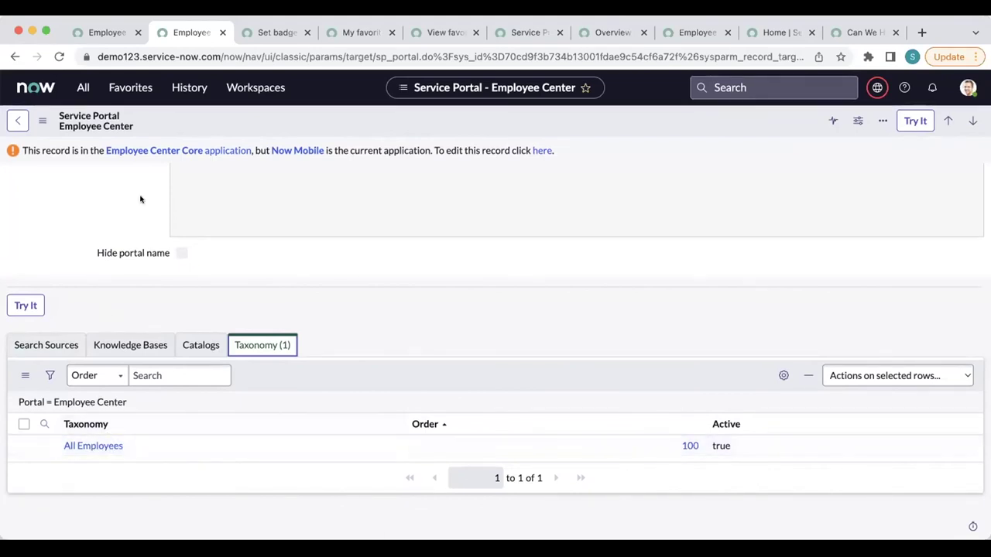
- Switch to the Employee Center home page and look over its topic navigation and content
left_click(109, 32)
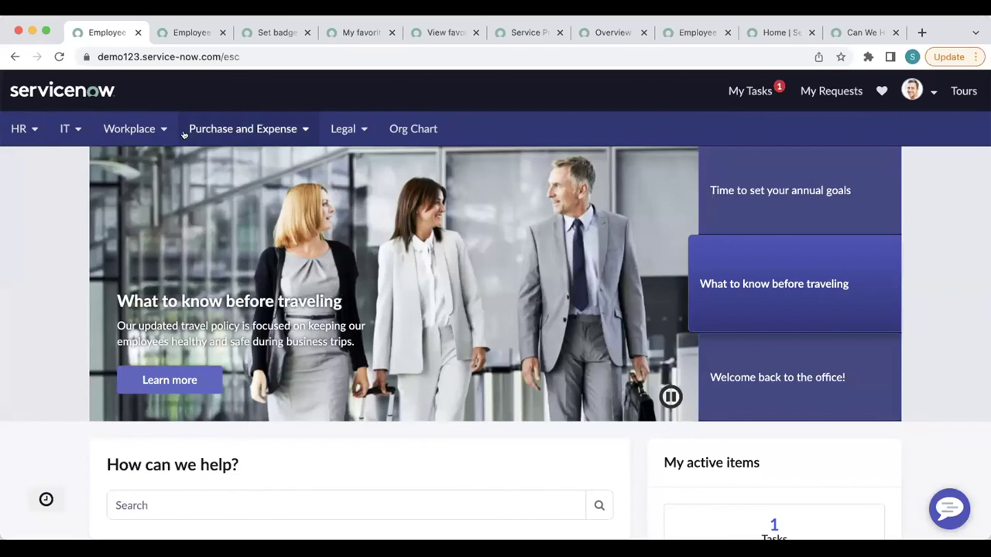
scroll(16, 361, "down", 2)
scroll(16, 361, "down", 1)
scroll(15, 361, "up", 5)
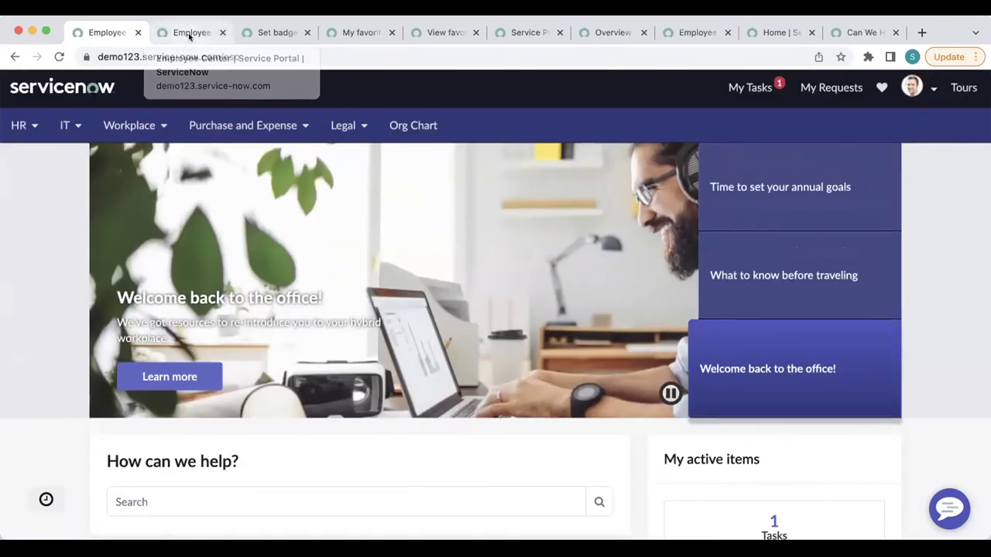
- Return to the Employee Center portal record, review its settings and go back to the Service Portals list
left_click(185, 34)
scroll(97, 241, "up", 6)
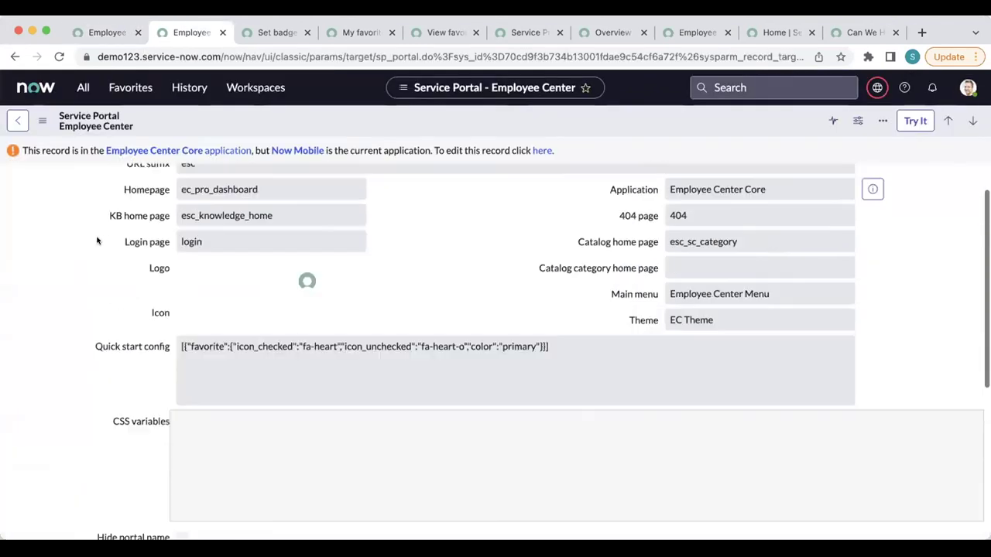
left_click(13, 122)
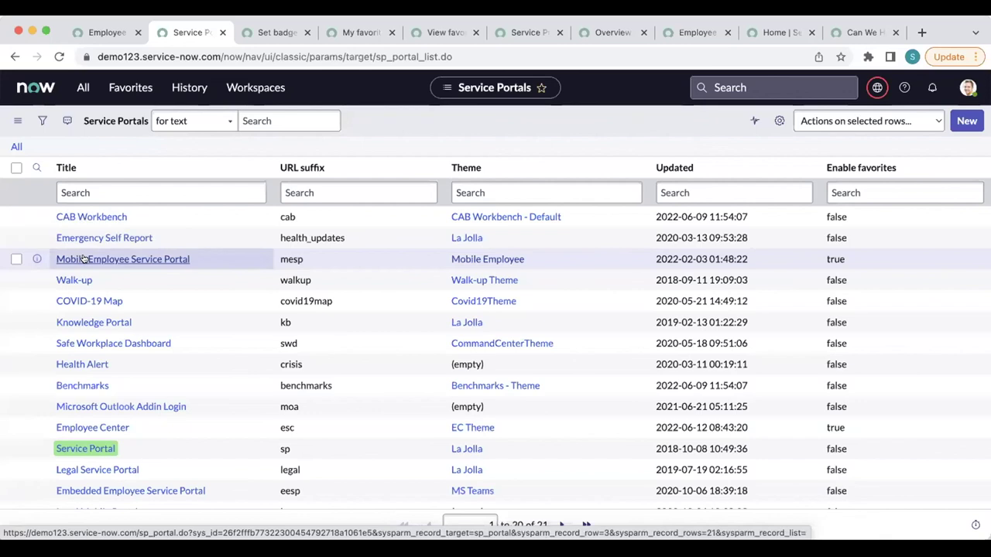
- Open the Mobile Employee Service Portal record, review its settings and show its associated taxonomies
left_click(108, 261)
scroll(225, 305, "down", 5)
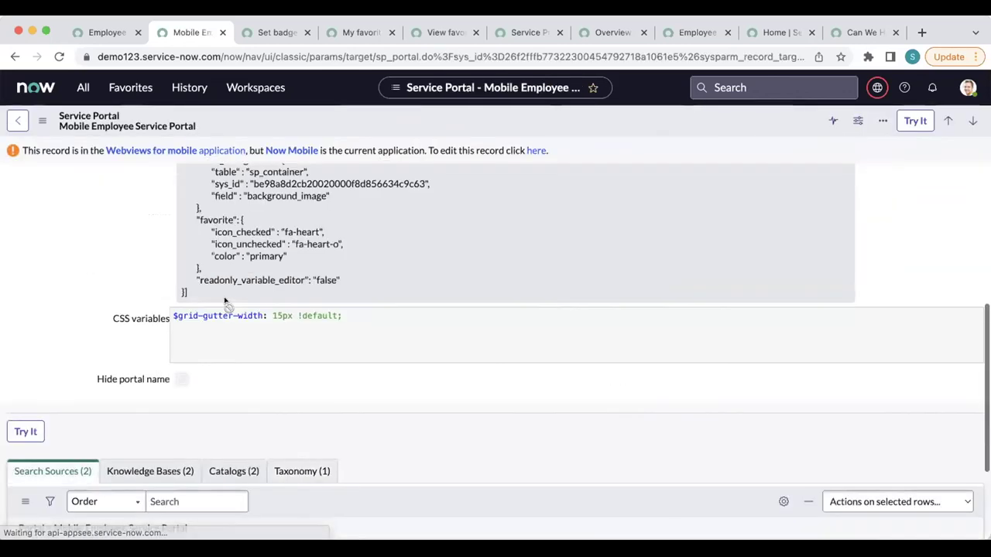
scroll(225, 300, "up", 1)
scroll(225, 301, "up", 4)
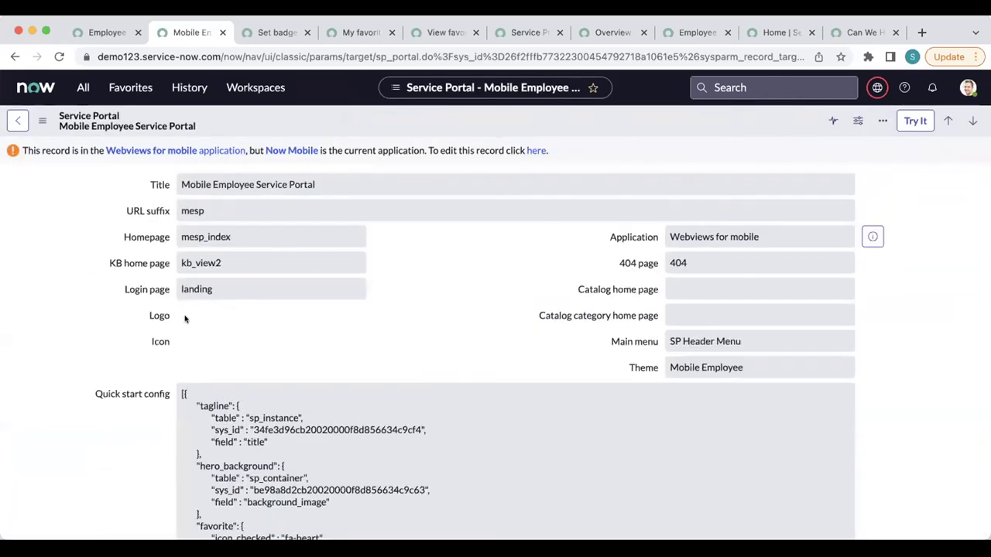
scroll(185, 317, "down", 5)
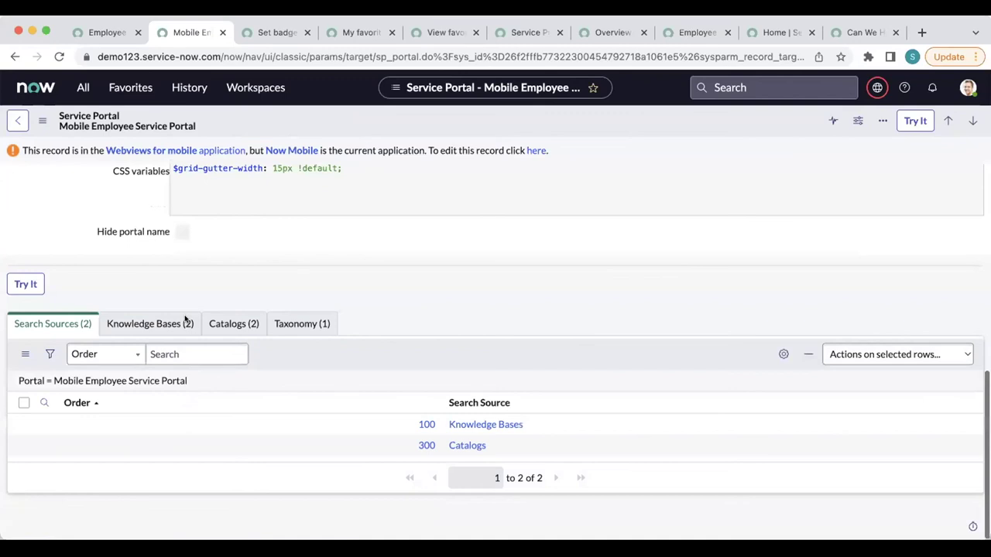
left_click(315, 327)
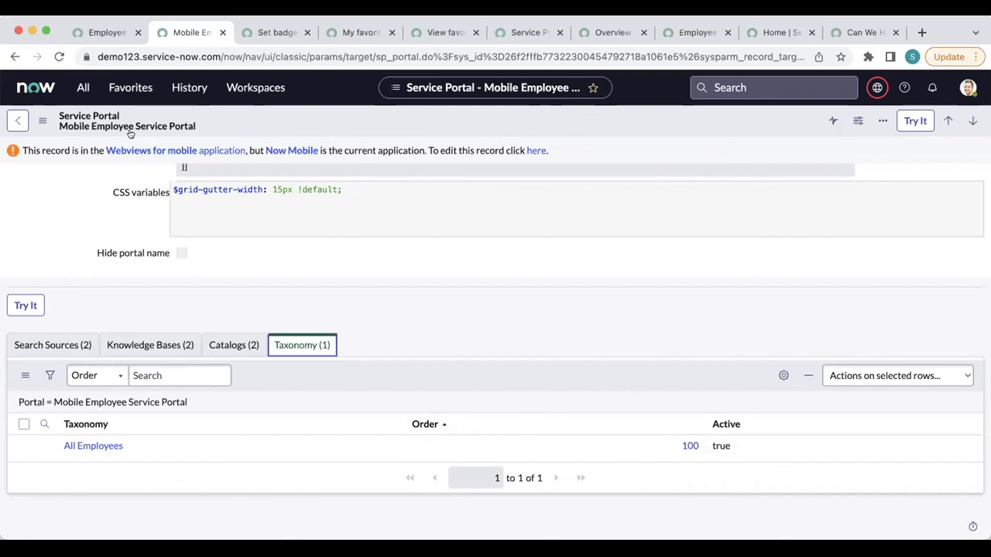
- Search the application navigator for "favor" and open the Favorite Content Types list
left_click(79, 90)
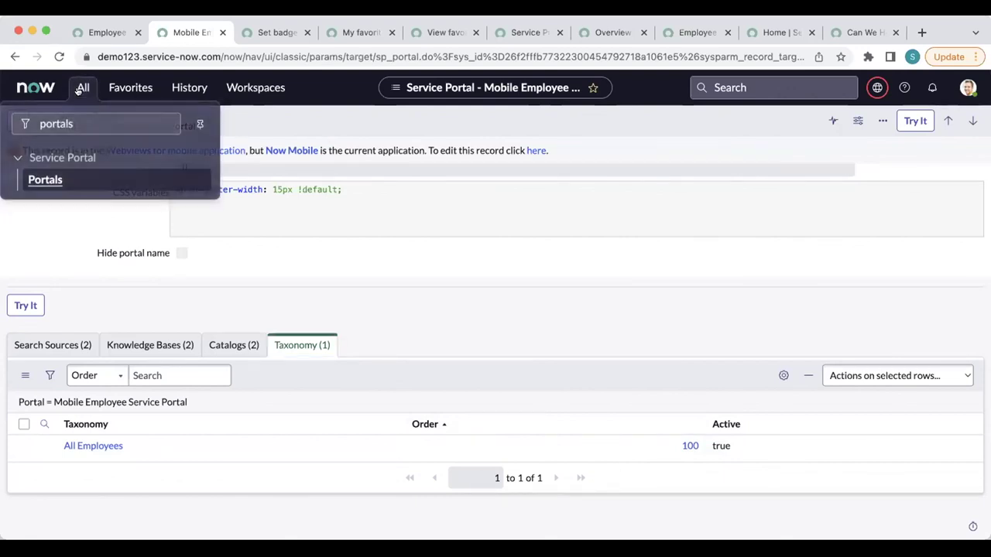
left_click_drag(74, 125, 26, 123)
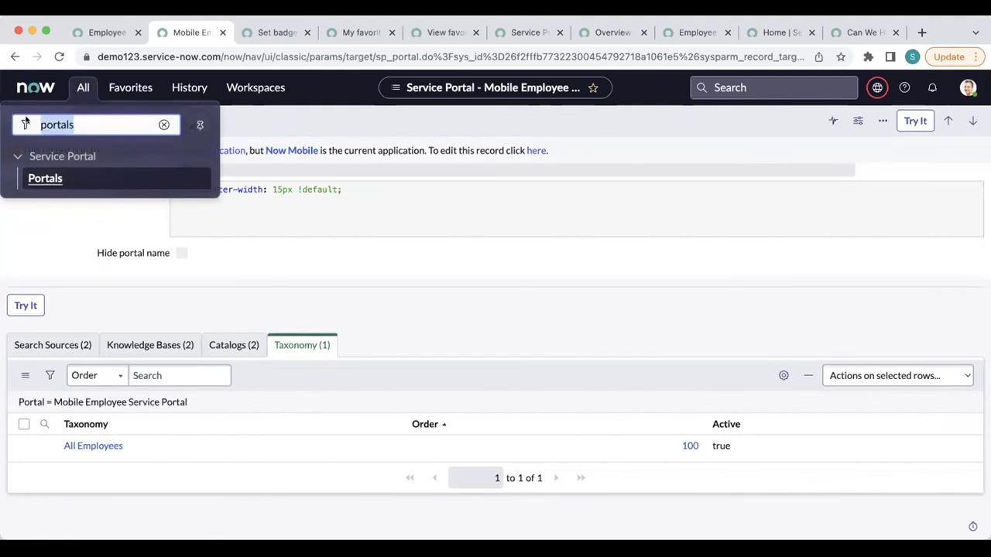
type("favor")
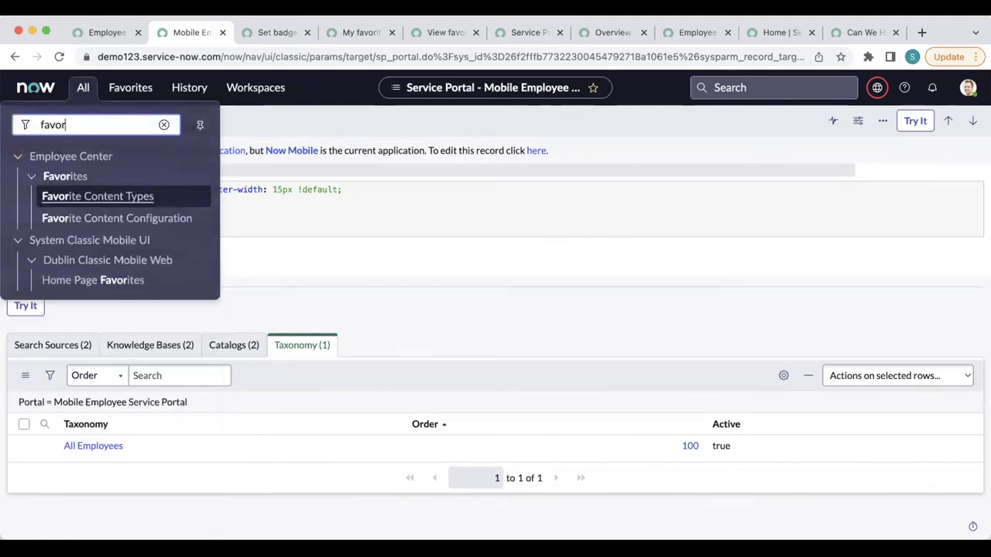
left_click(75, 198)
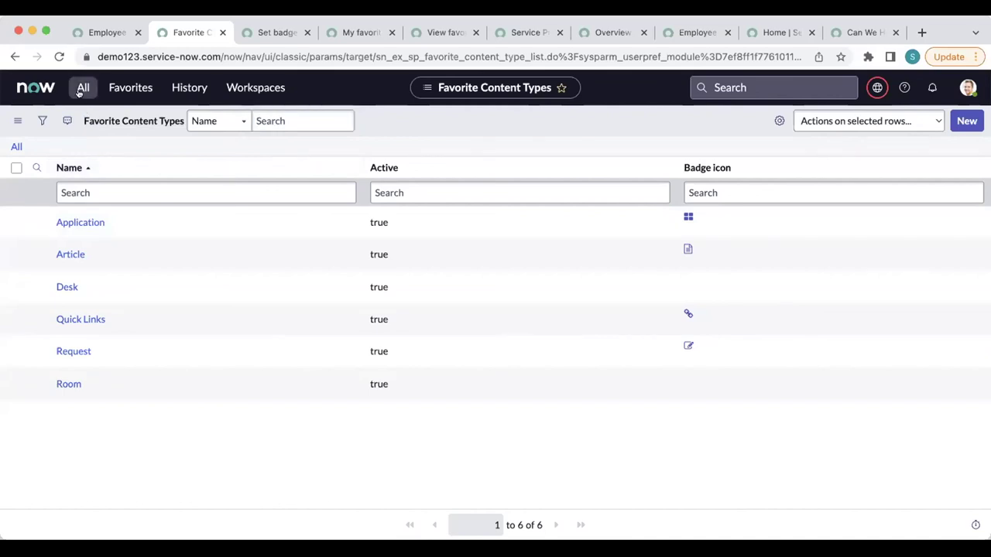
- Open the Favorite Content Configuration list and preview the Article entry to open its full record
left_click(80, 90)
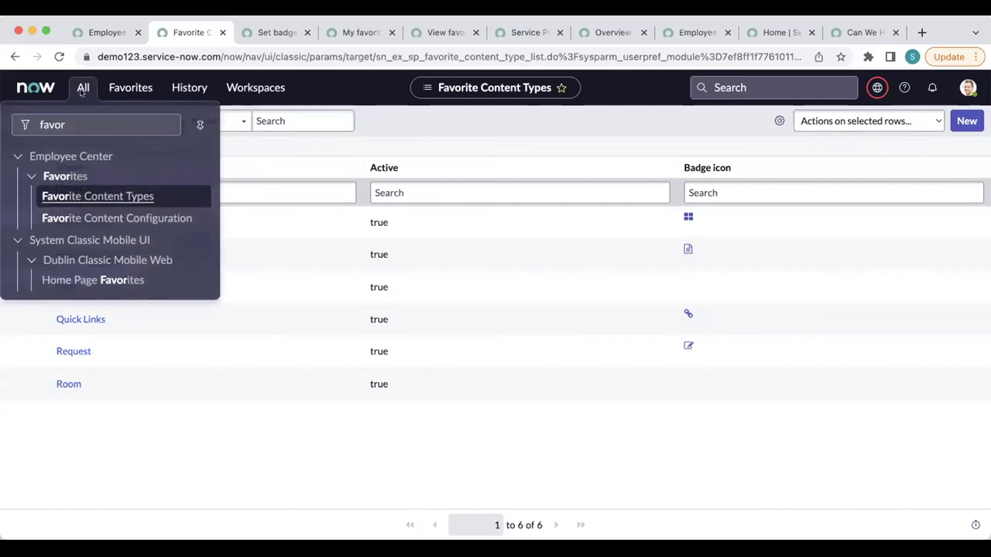
left_click(95, 220)
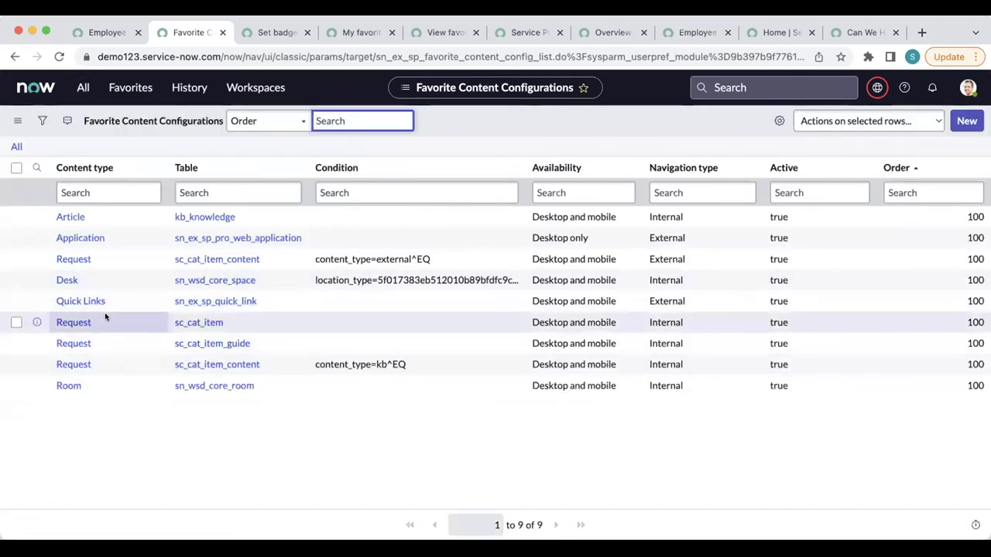
left_click(36, 217)
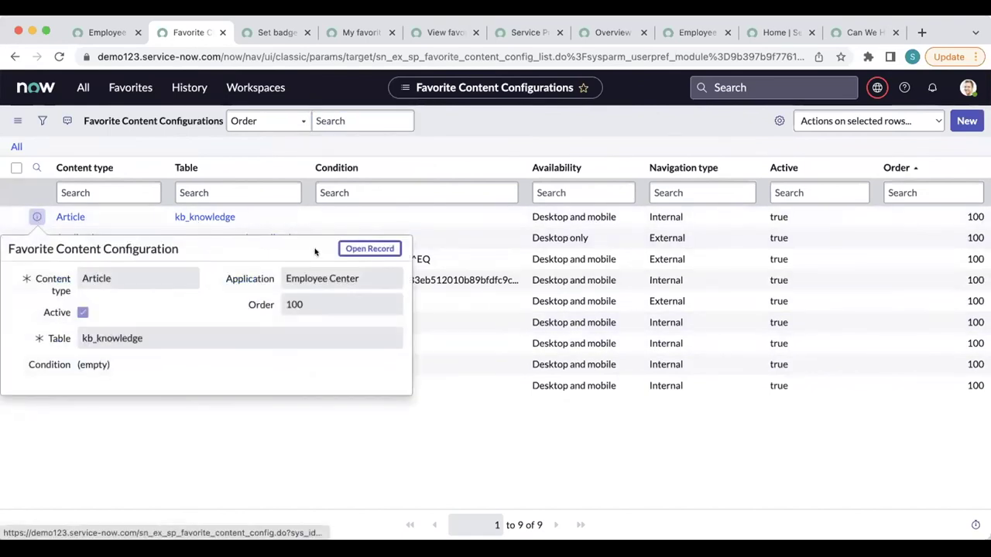
left_click(353, 250)
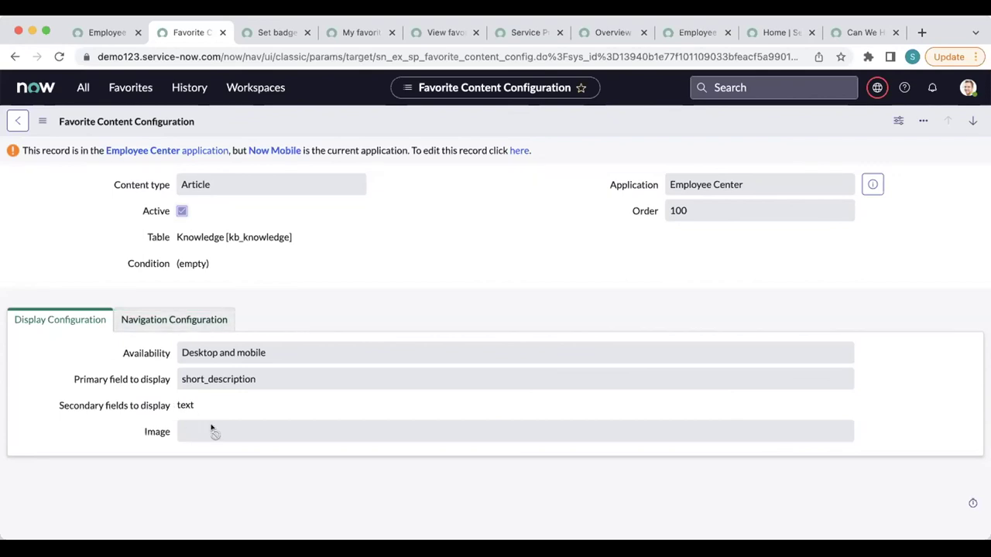
- Show the Article record's navigation configuration with its navigation type, portal page and URL parameters
left_click(183, 321)
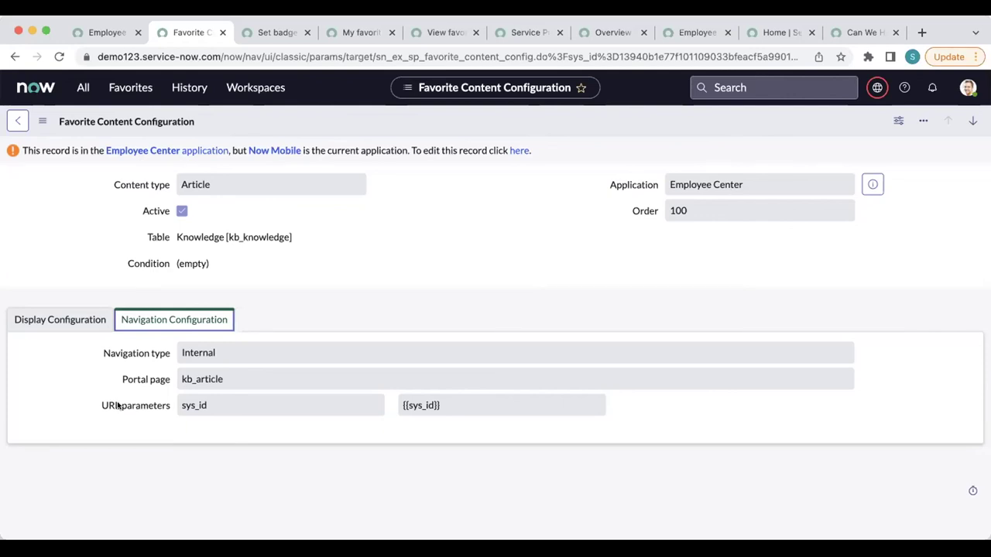
- Open the "Set badge icon for knowledge favorites" Mobile UI Rule record, highlight the sys_id in its condition and review its rule actions
left_click(273, 37)
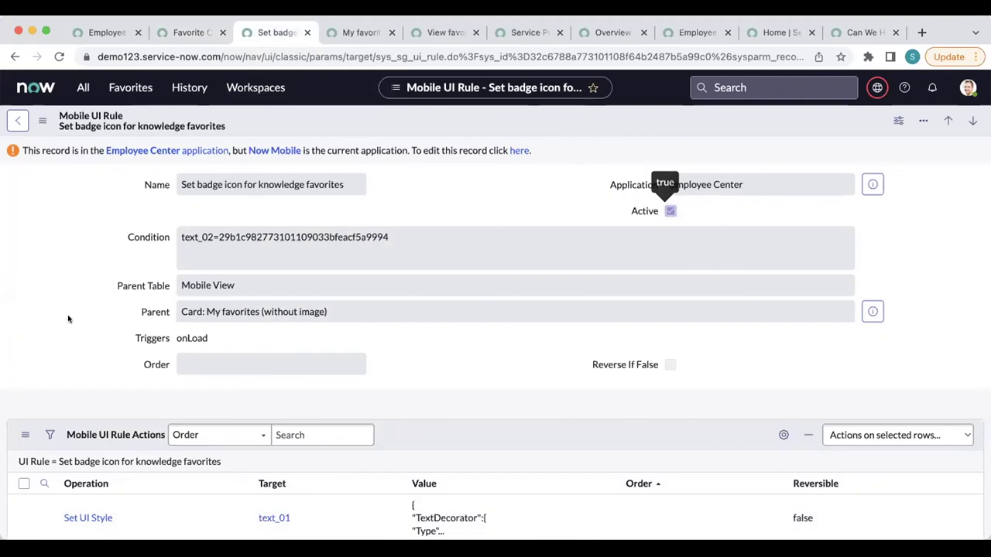
scroll(68, 319, "down", 1)
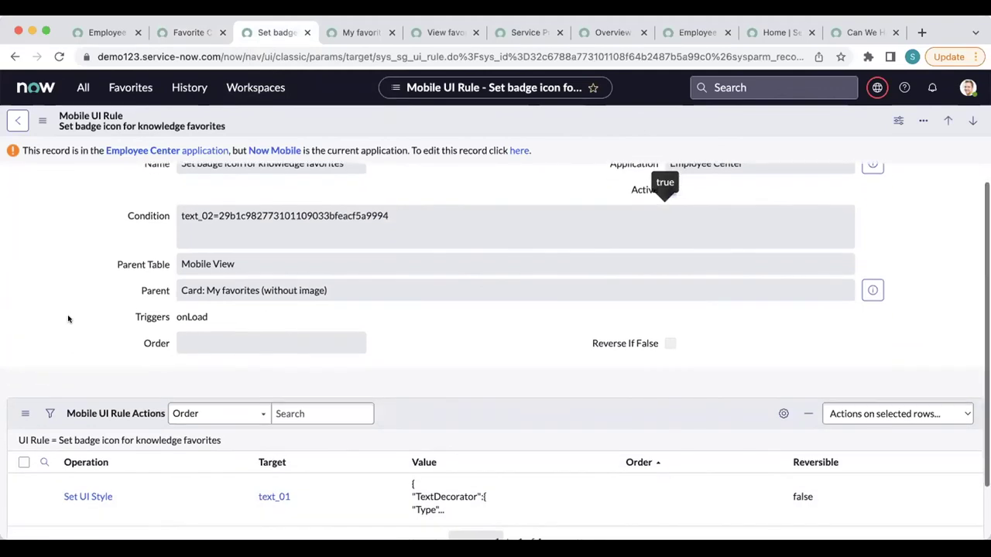
scroll(68, 319, "up", 1)
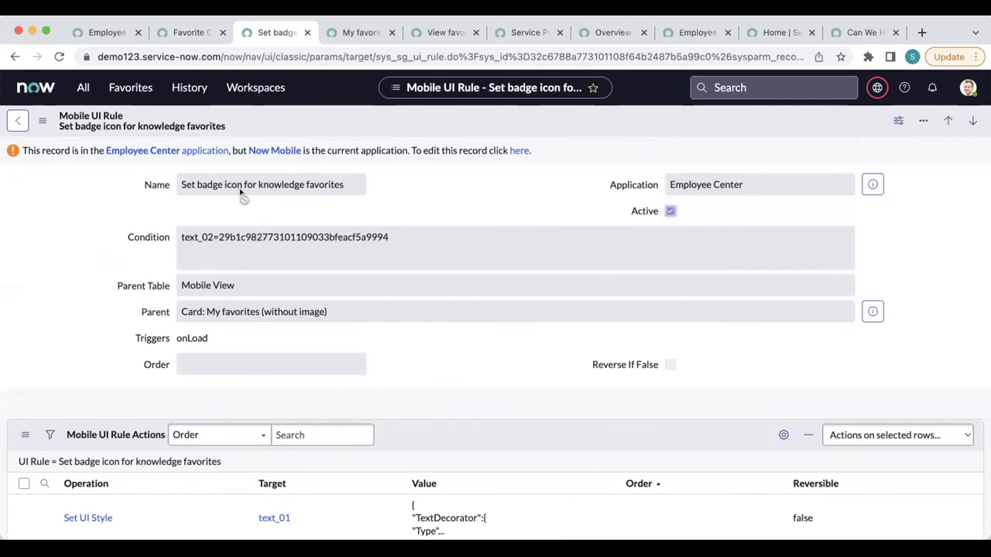
double_click(260, 240)
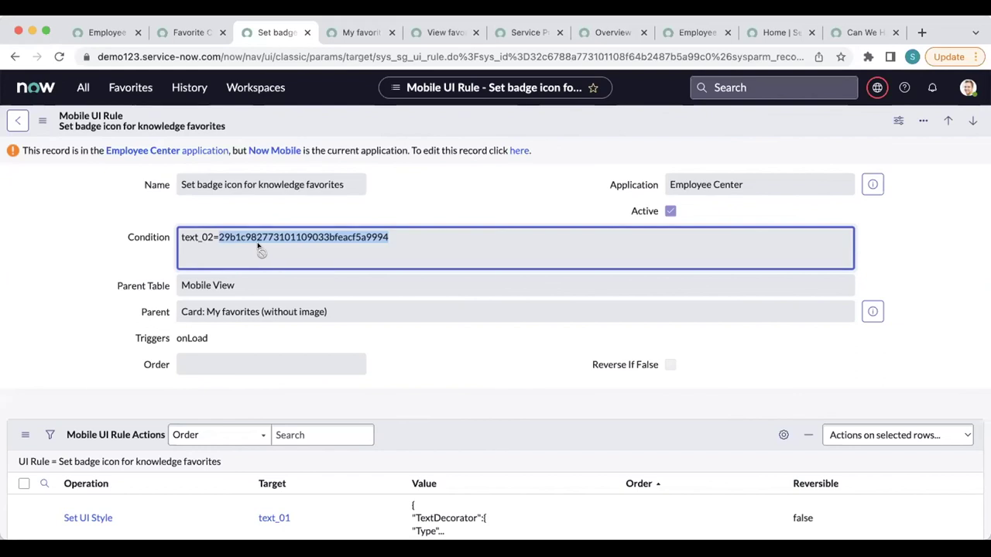
scroll(194, 285, "down", 2)
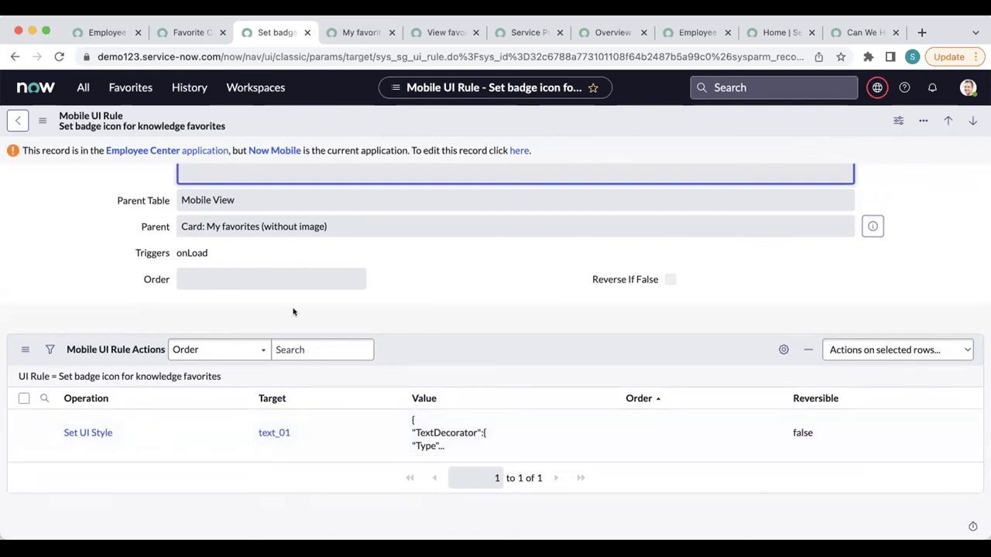
- Open the "My favorites (with image)" list item config and review its card, table, condition and function instances
left_click(346, 31)
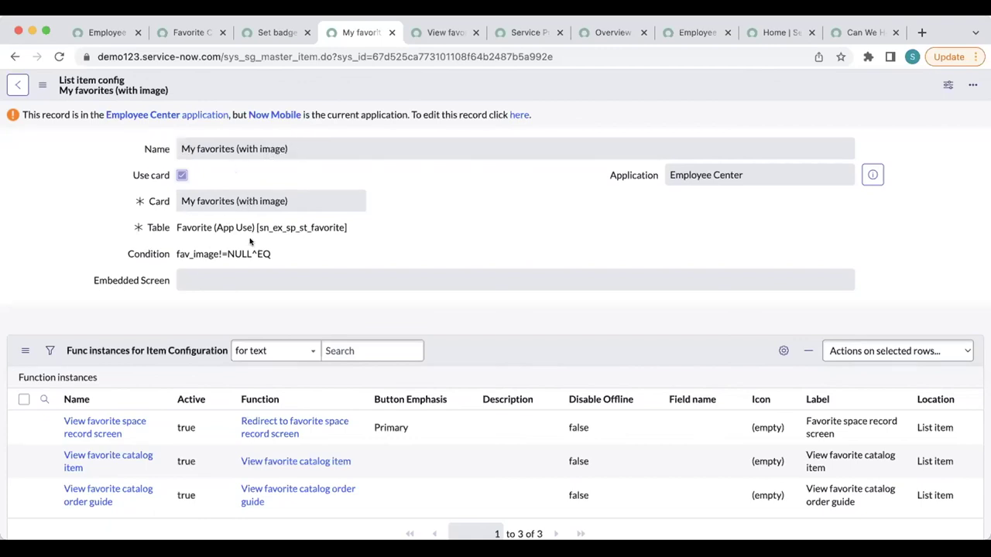
scroll(251, 243, "down", 1)
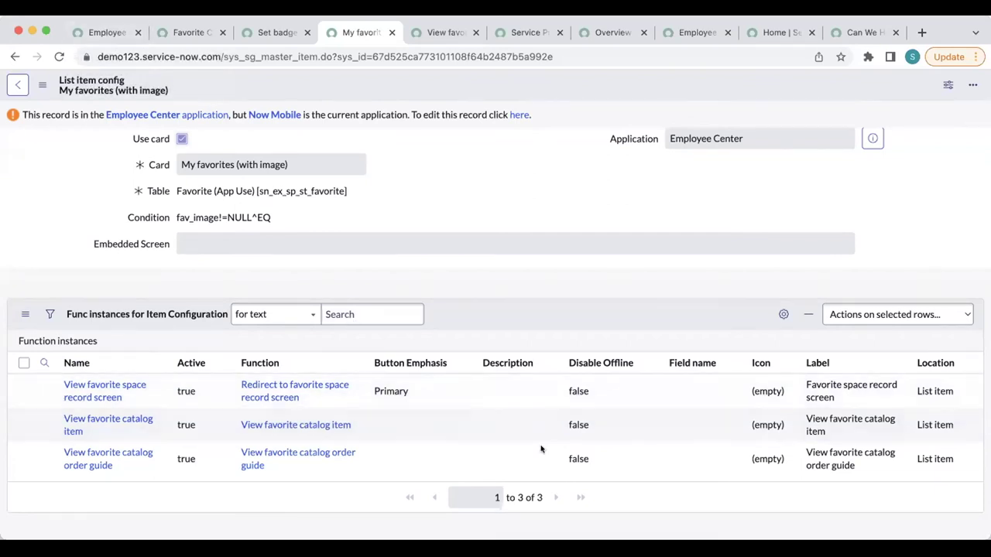
left_click(491, 432)
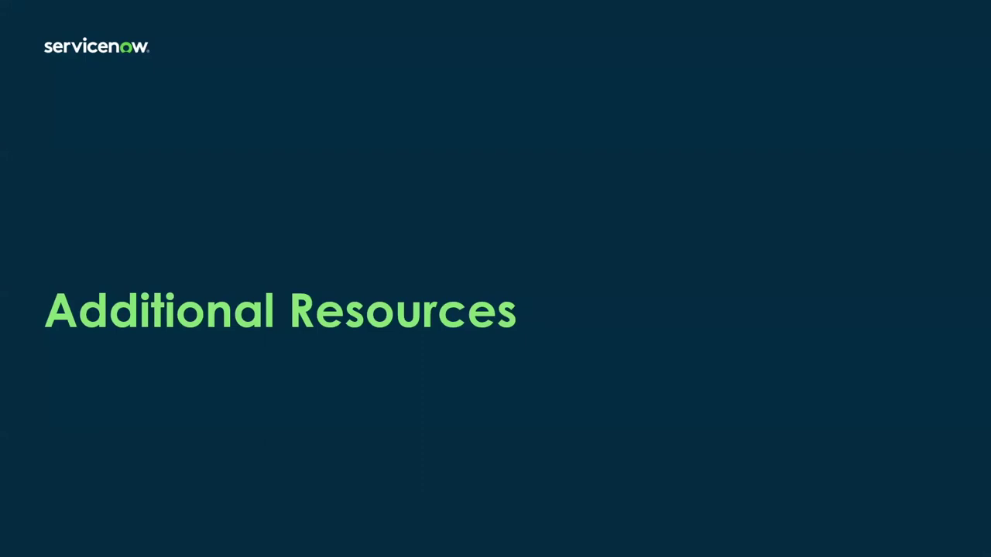
left_click(422, 301)
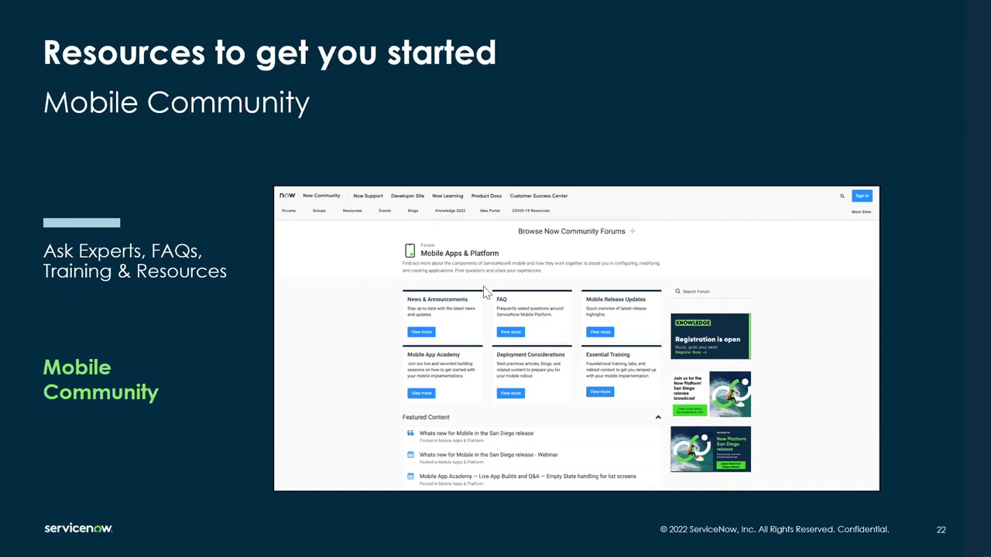
key("Right")
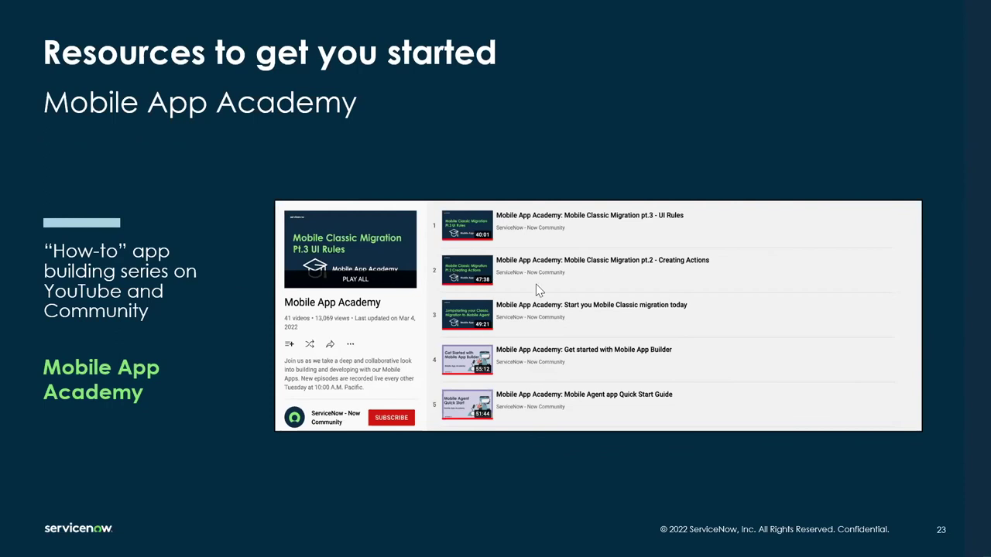
key("Right")
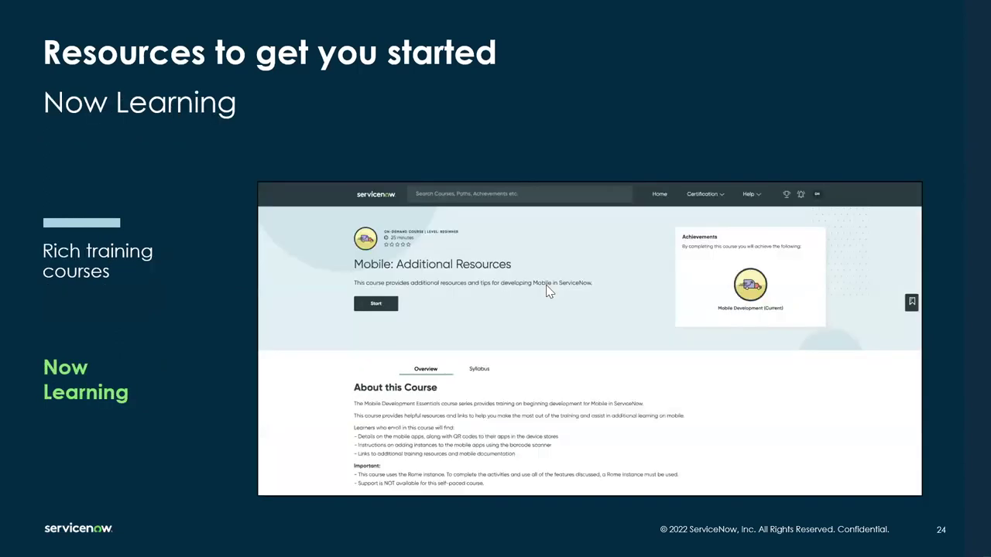